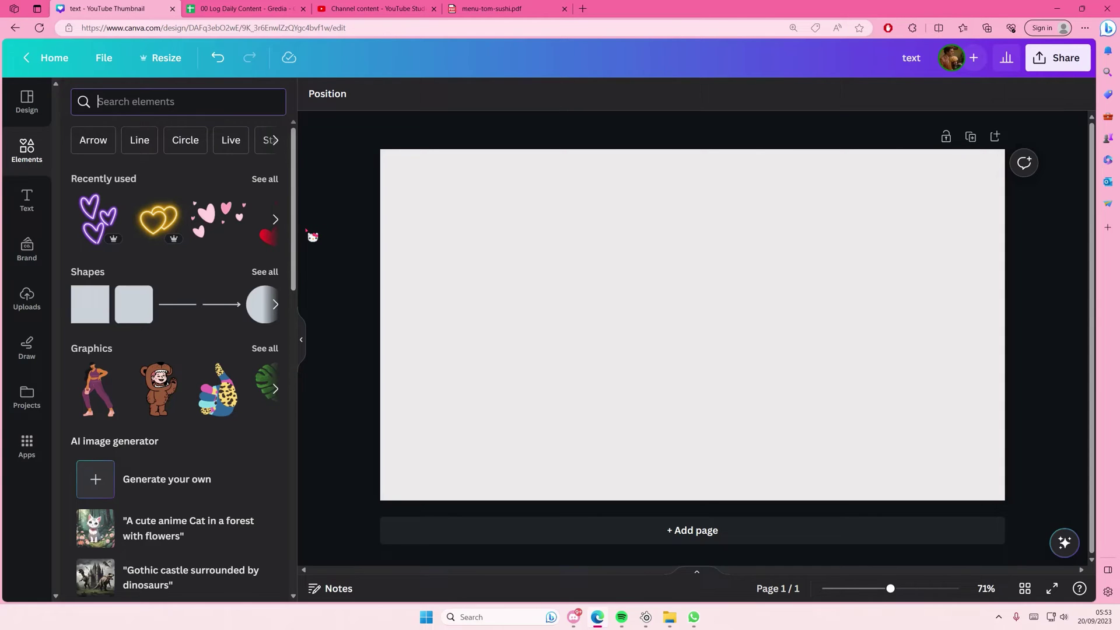
Open the Apps catalog and browse to content sources like YouTube, Emoji and Pixabay.
left_click(26, 445)
scroll(175, 394, "down", 5)
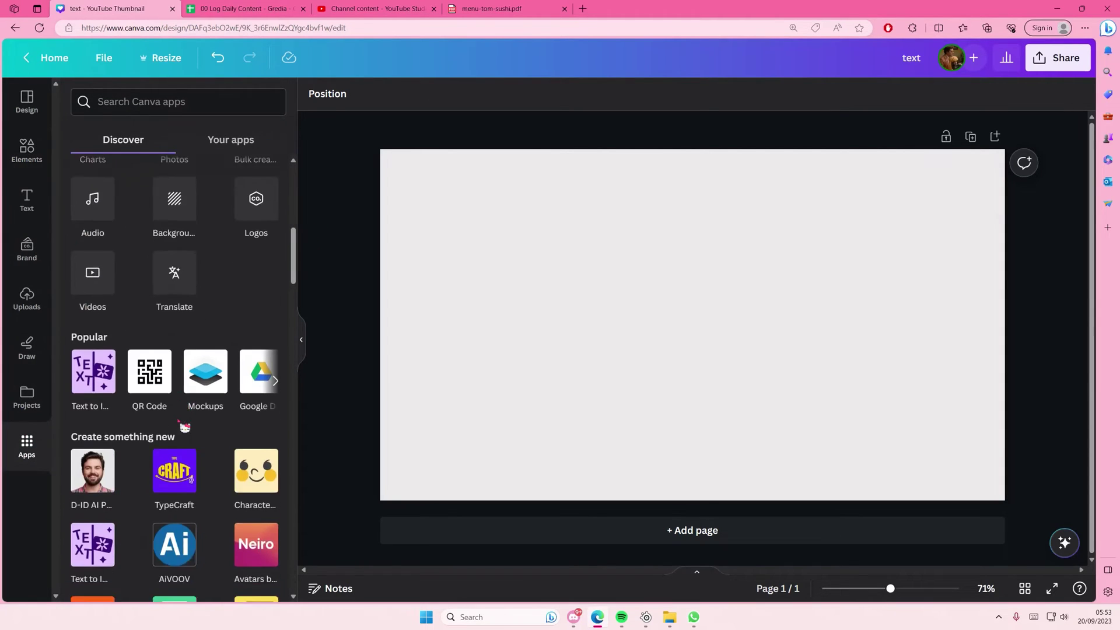
scroll(185, 428, "down", 4)
scroll(185, 428, "down", 4)
scroll(185, 428, "down", 4)
scroll(185, 428, "down", 4)
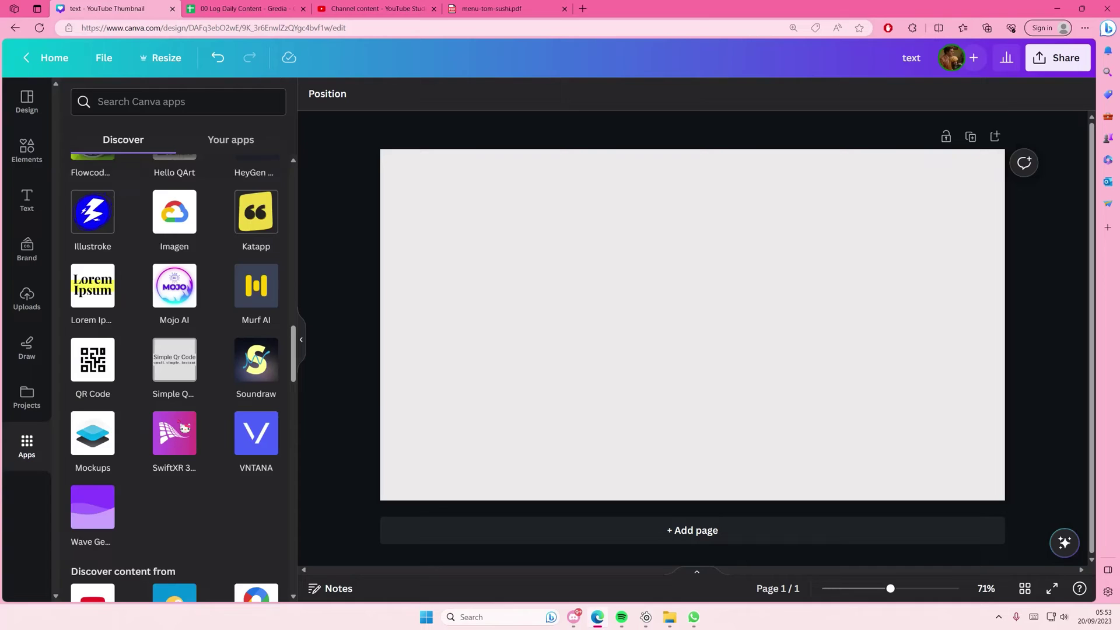
scroll(185, 429, "down", 3)
scroll(185, 427, "down", 2)
scroll(185, 428, "down", 2)
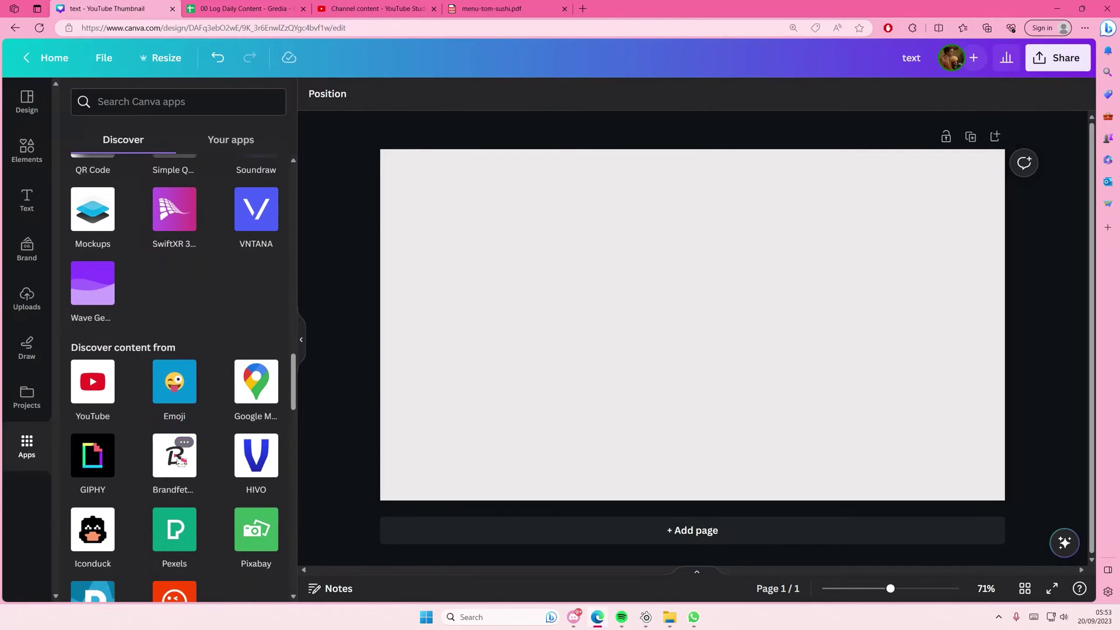
Open Instagram's logos in Brandfetch and try dragging several onto the blank page.
left_click(174, 455)
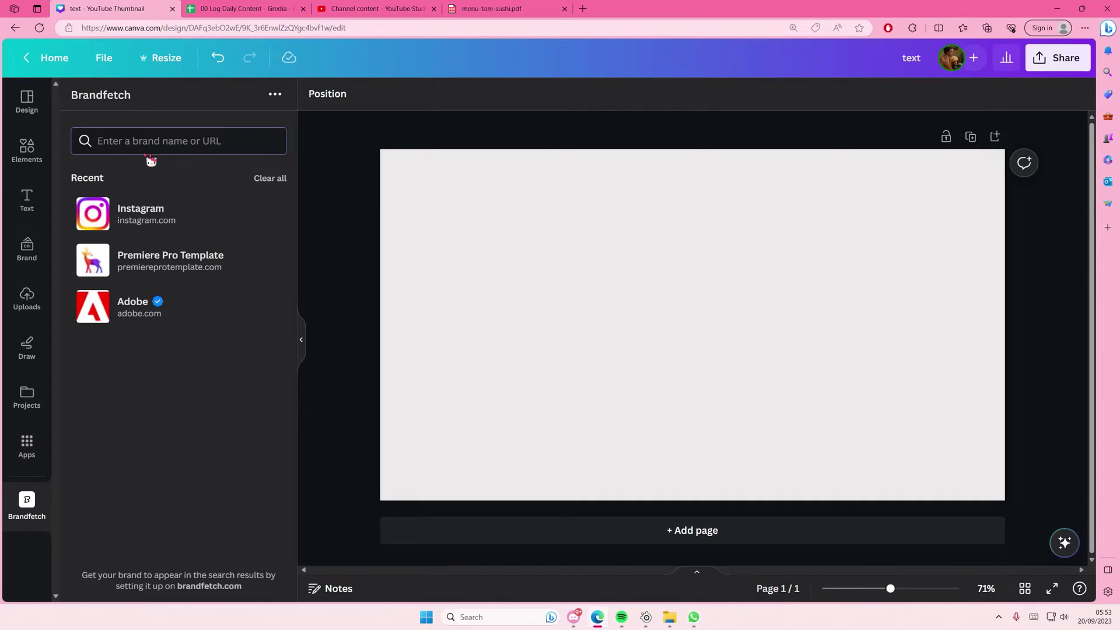
left_click(132, 214)
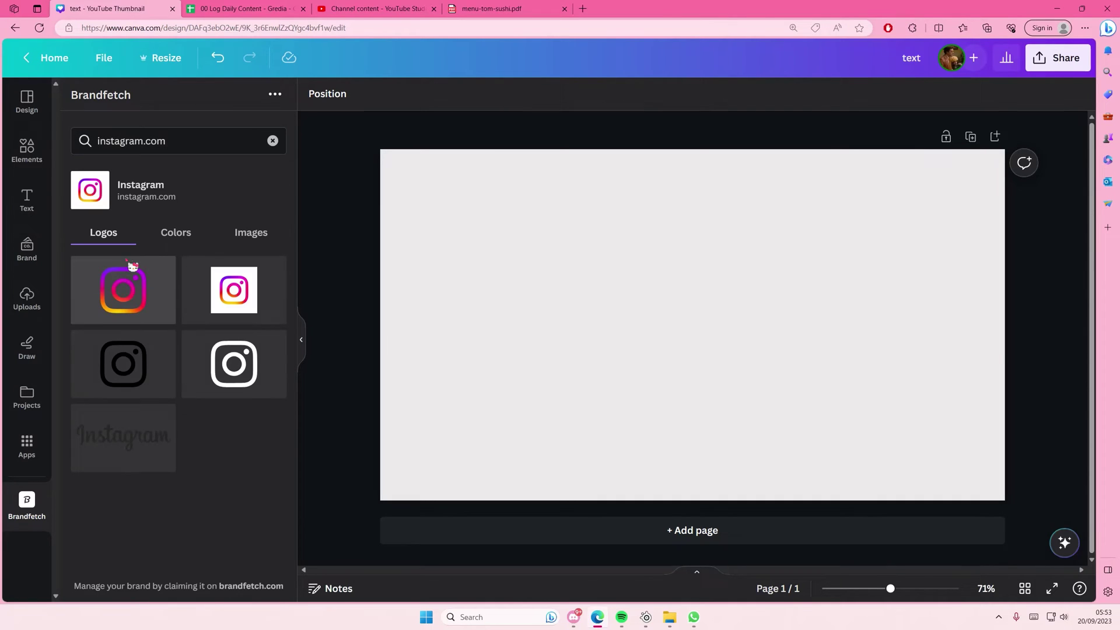
left_click_drag(122, 290, 577, 328)
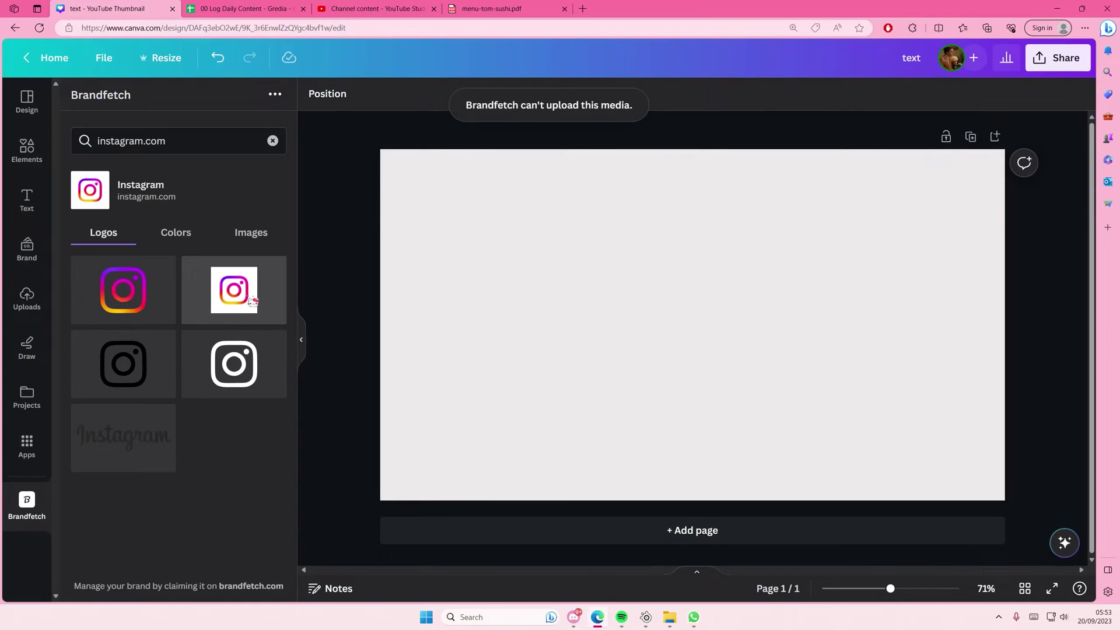
mouse_move(254, 302)
left_mouse_down()
mouse_move(487, 258)
mouse_move(425, 296)
left_mouse_up()
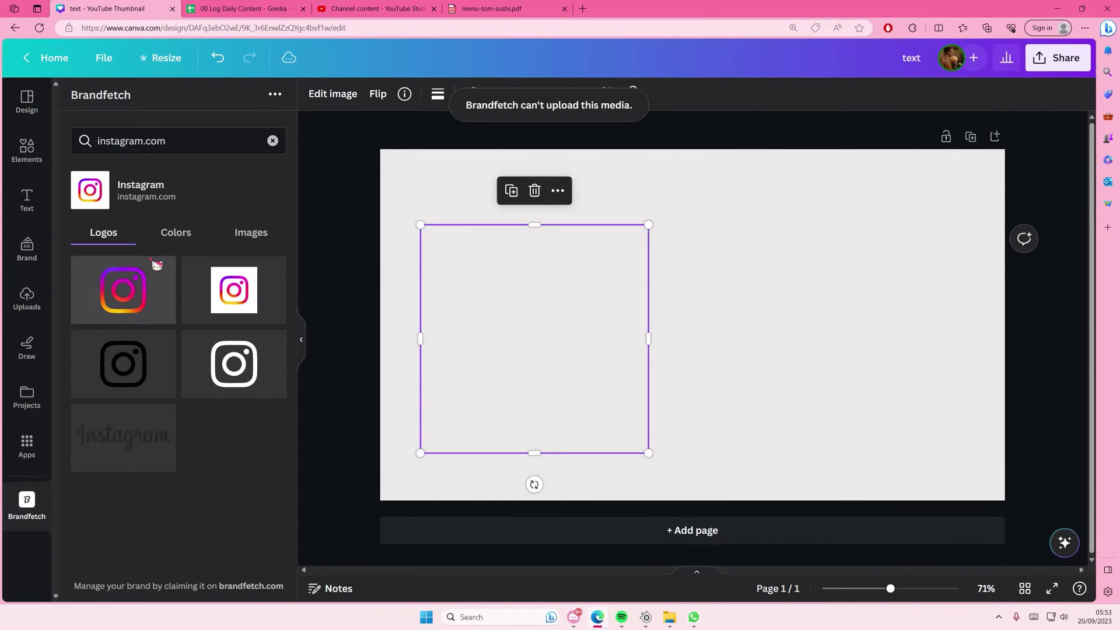
left_click_drag(233, 364, 440, 331)
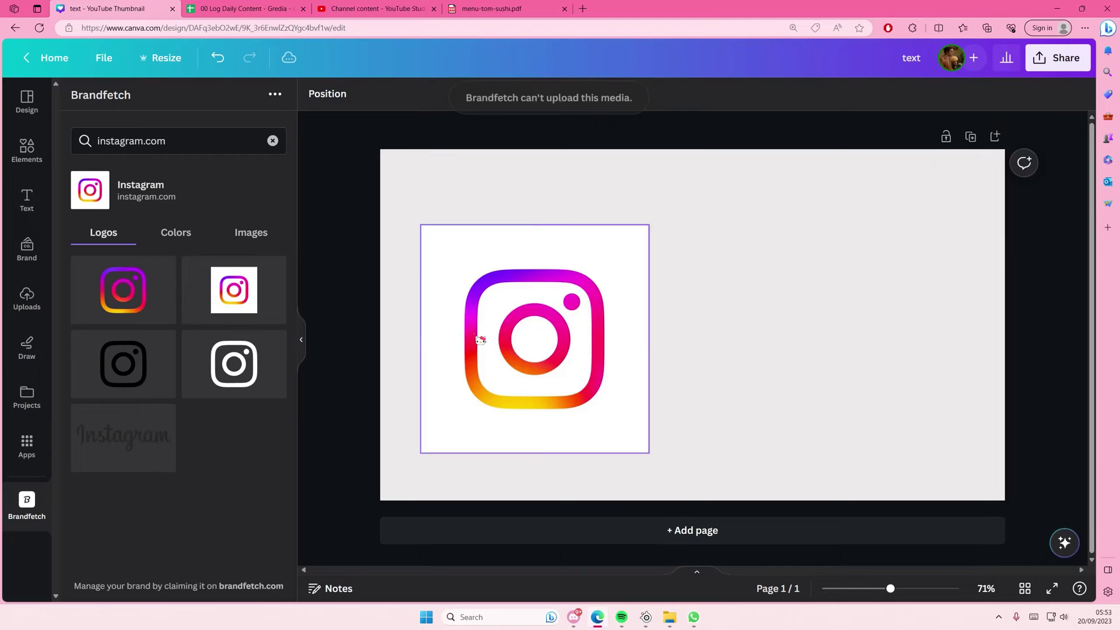
left_click_drag(123, 290, 533, 263)
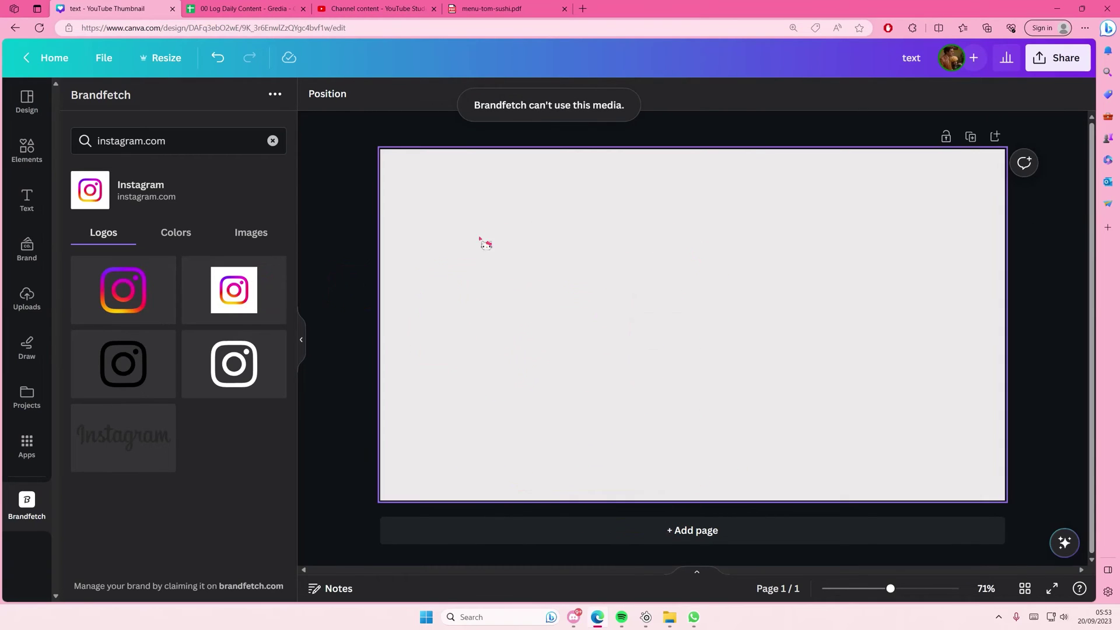
Browse Instagram's brand colours, adding the orange swatch, then its brand images.
left_click(175, 232)
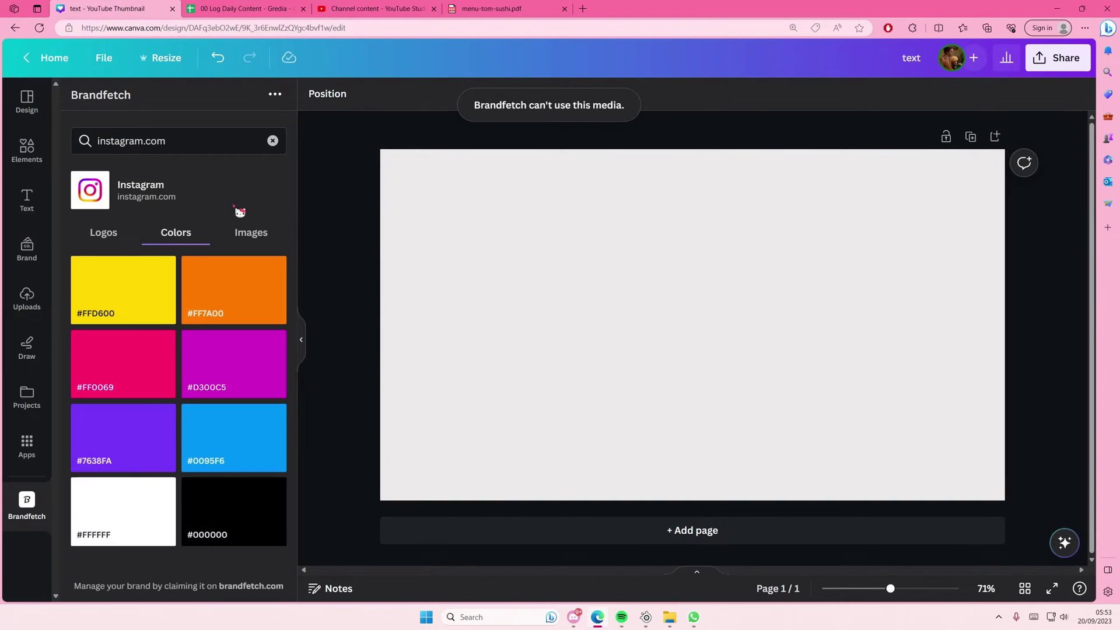
left_click(140, 297)
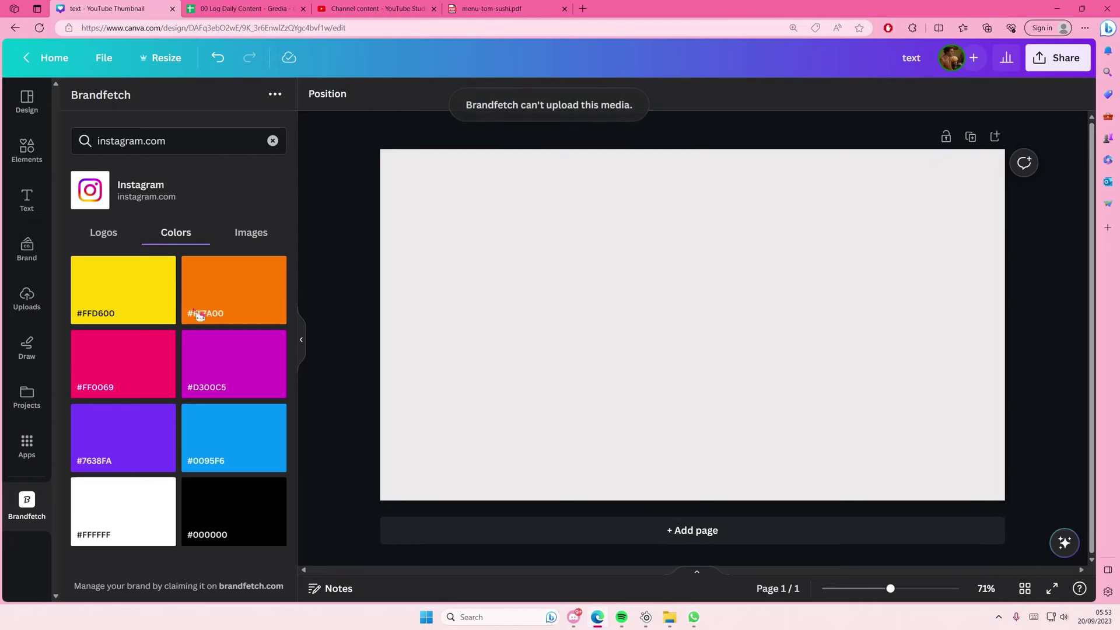
left_click(252, 231)
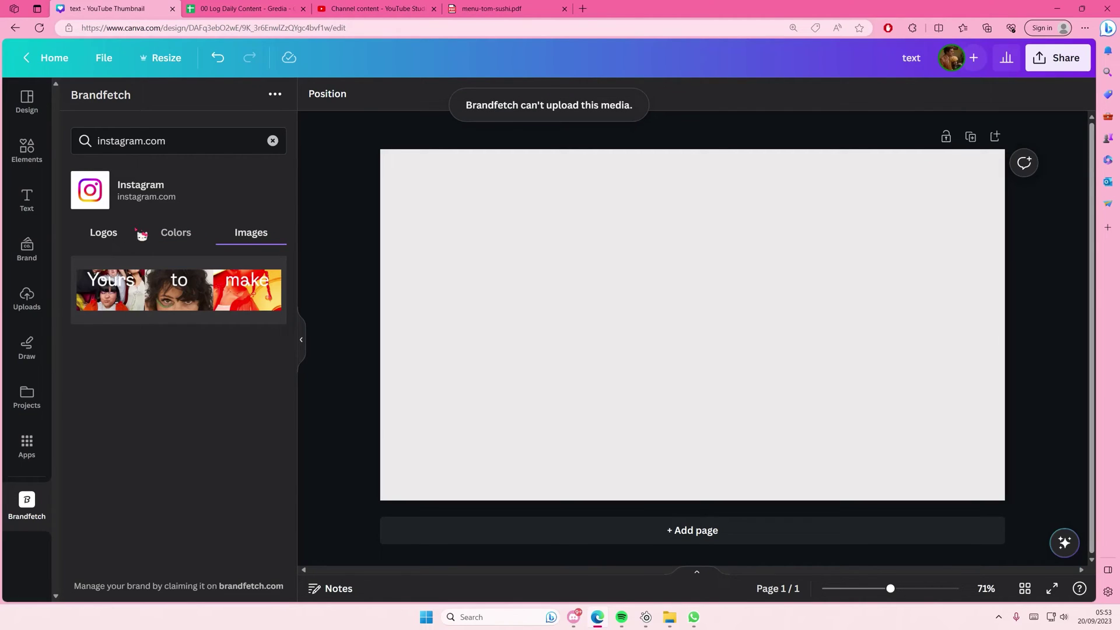
Return to Instagram's logos and erase the Brandfetch search text.
left_click(107, 231)
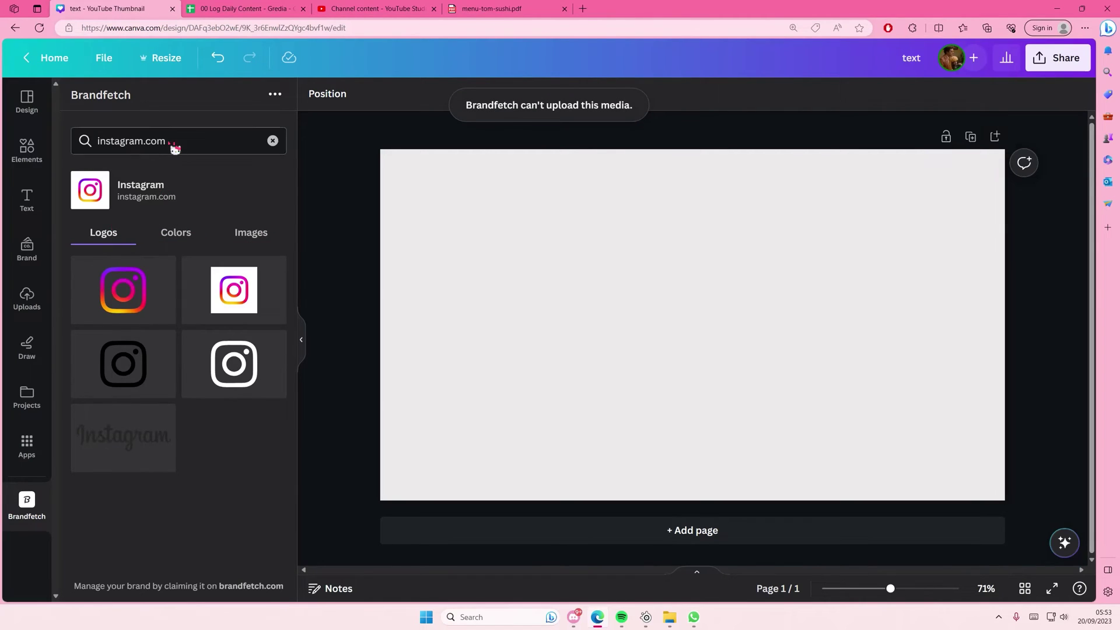
left_click_drag(175, 142, 75, 145)
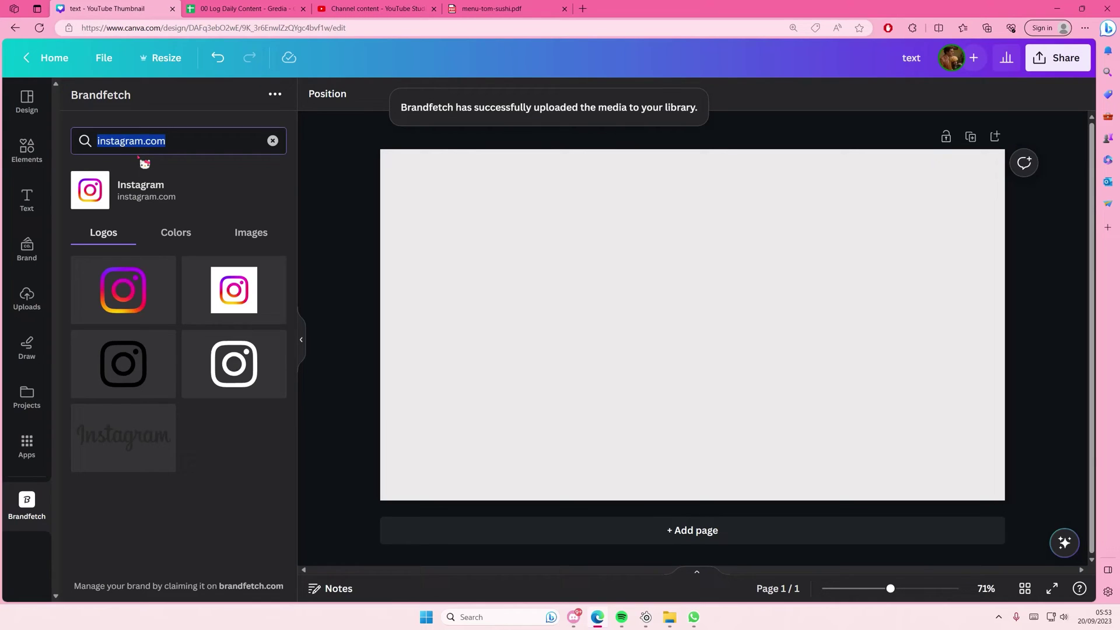
key("BackSpace")
type("youtube.com")
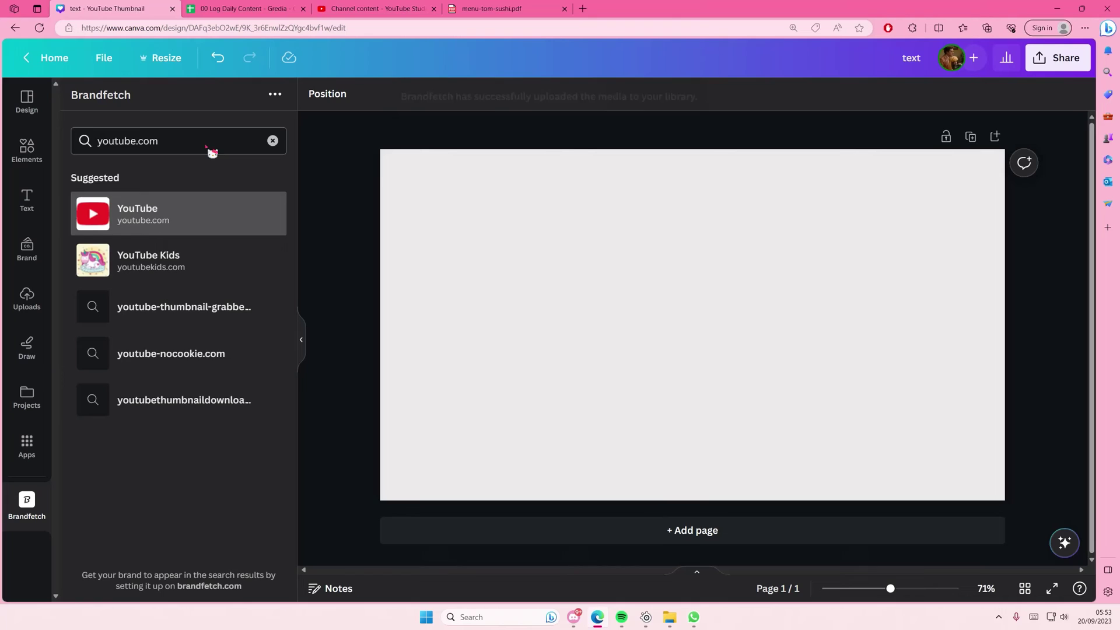
Open YouTube in Brandfetch, add its red brand colour, and clear the search.
left_click(202, 219)
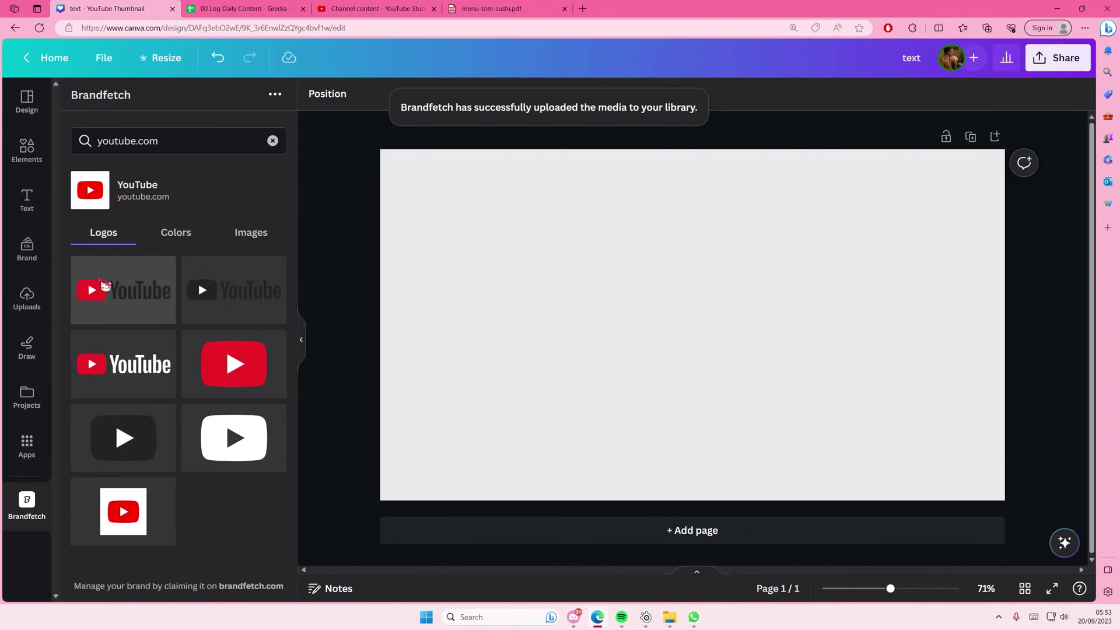
left_click(175, 232)
left_click(123, 289)
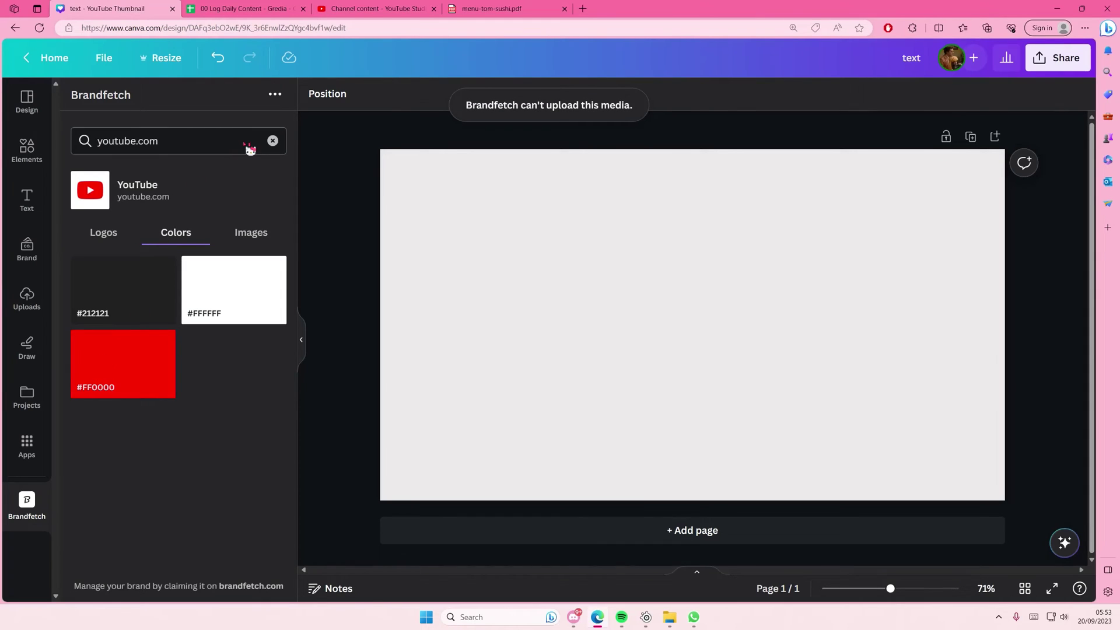
left_click(273, 140)
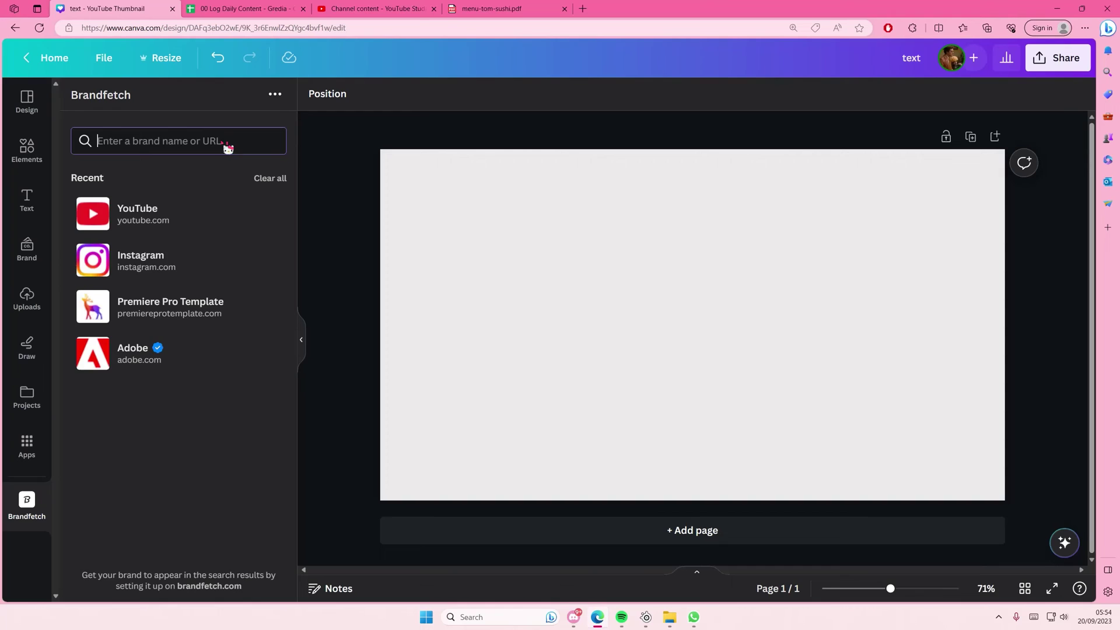
Browse Premiere Pro Template's colours and deer logos, then clear the search and recent brands.
left_click(169, 307)
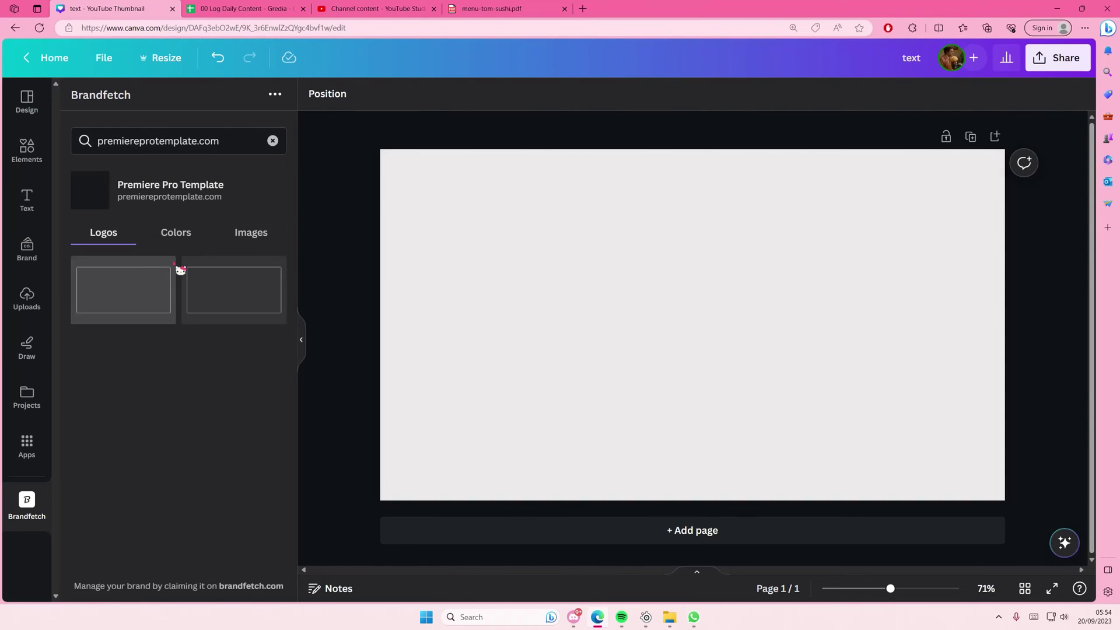
left_click(175, 235)
left_click(108, 236)
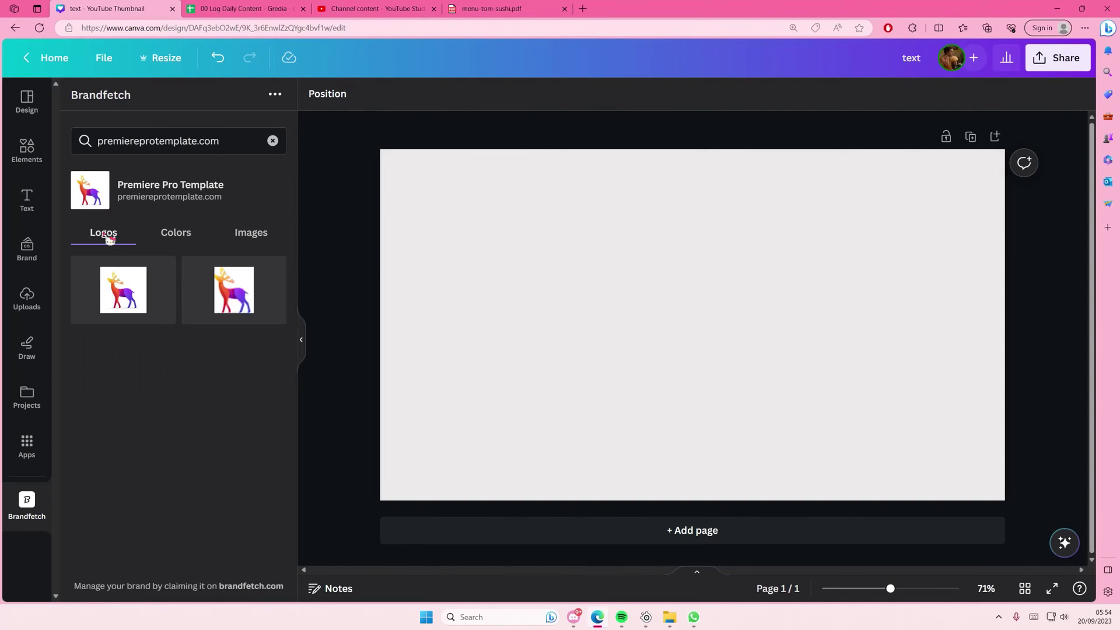
left_click(273, 141)
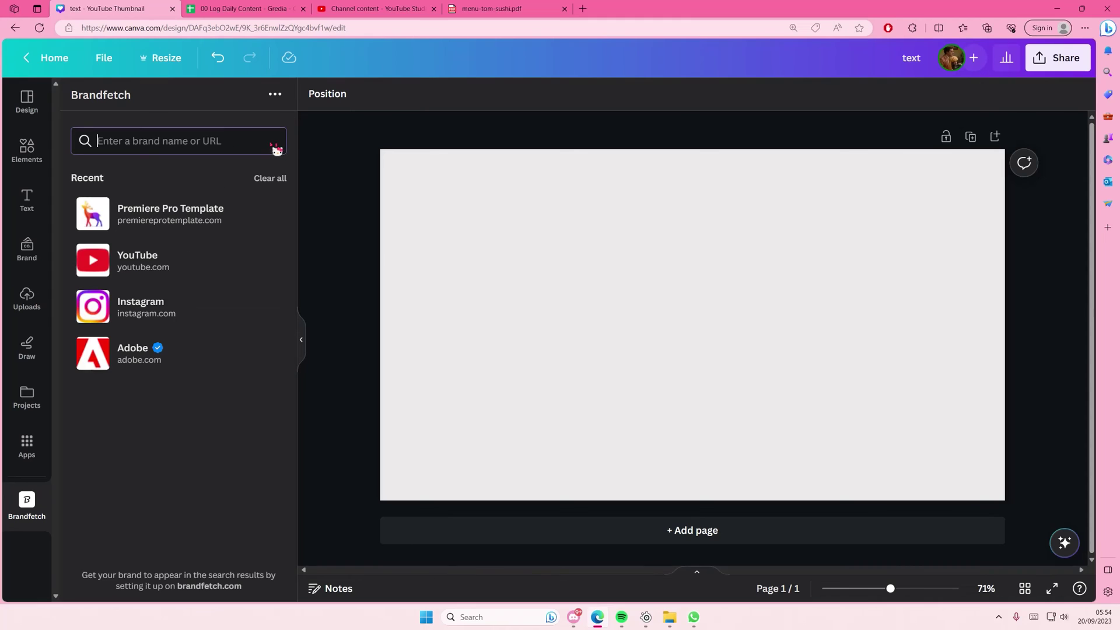
left_click(275, 178)
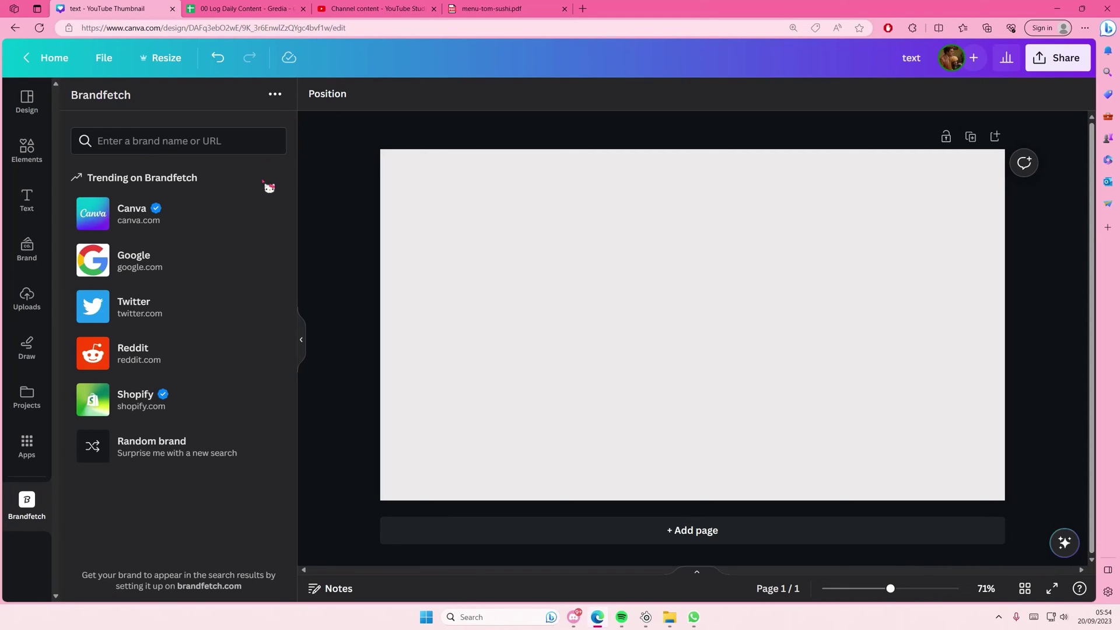
Place Brandfetch's gradient Canva wordmark on the page, enlarge it and centre it.
left_click(175, 213)
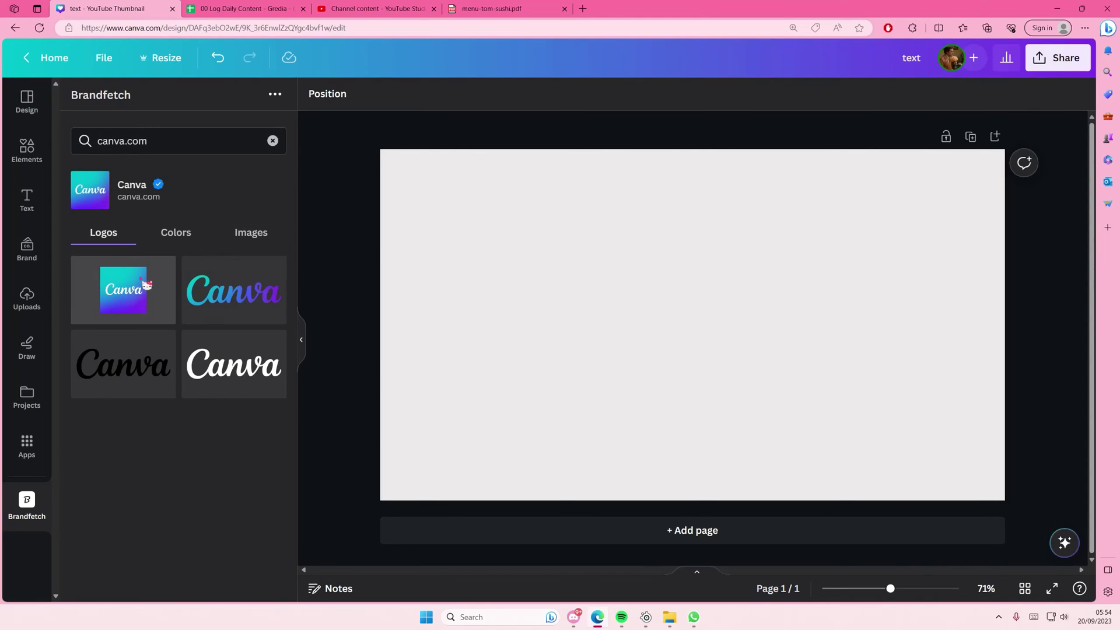
left_click_drag(145, 284, 482, 275)
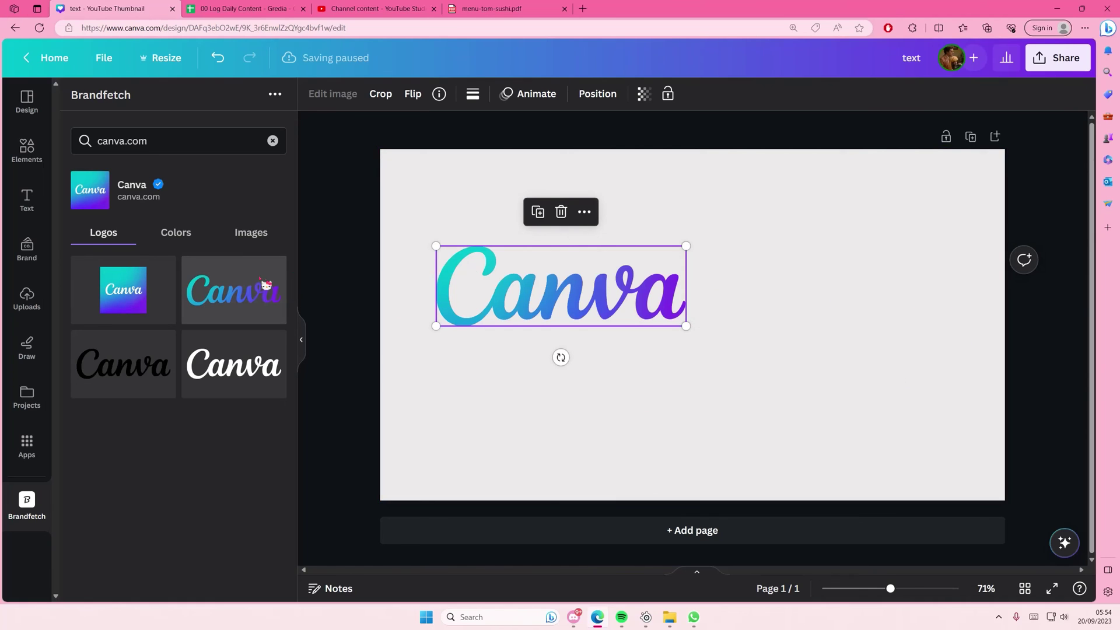
left_click_drag(690, 330, 878, 387)
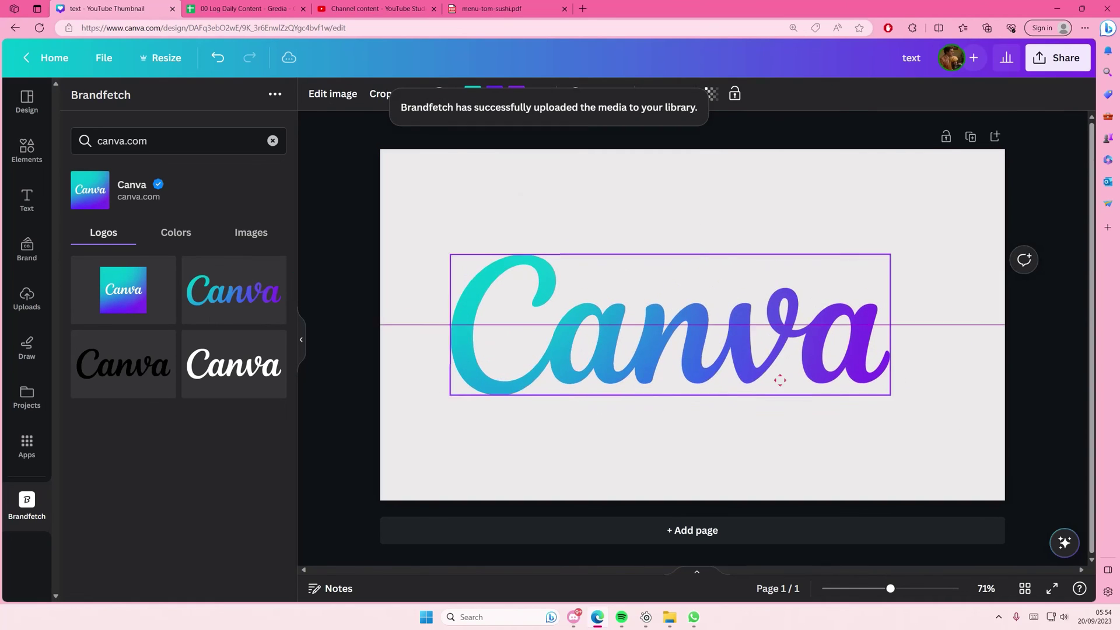
left_click_drag(788, 350, 825, 360)
left_click(918, 430)
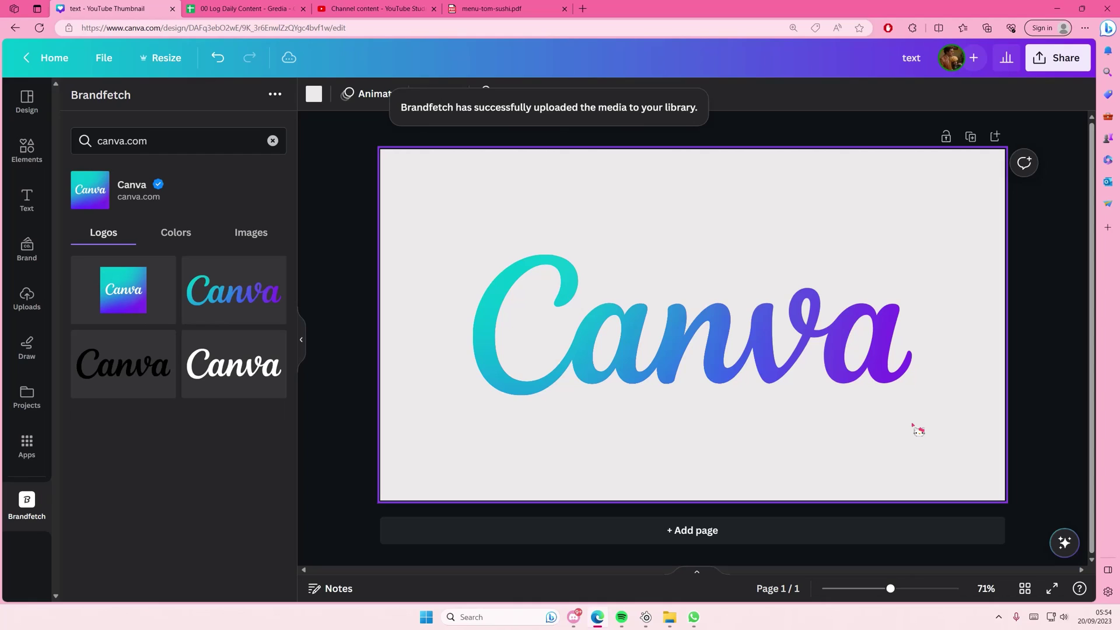